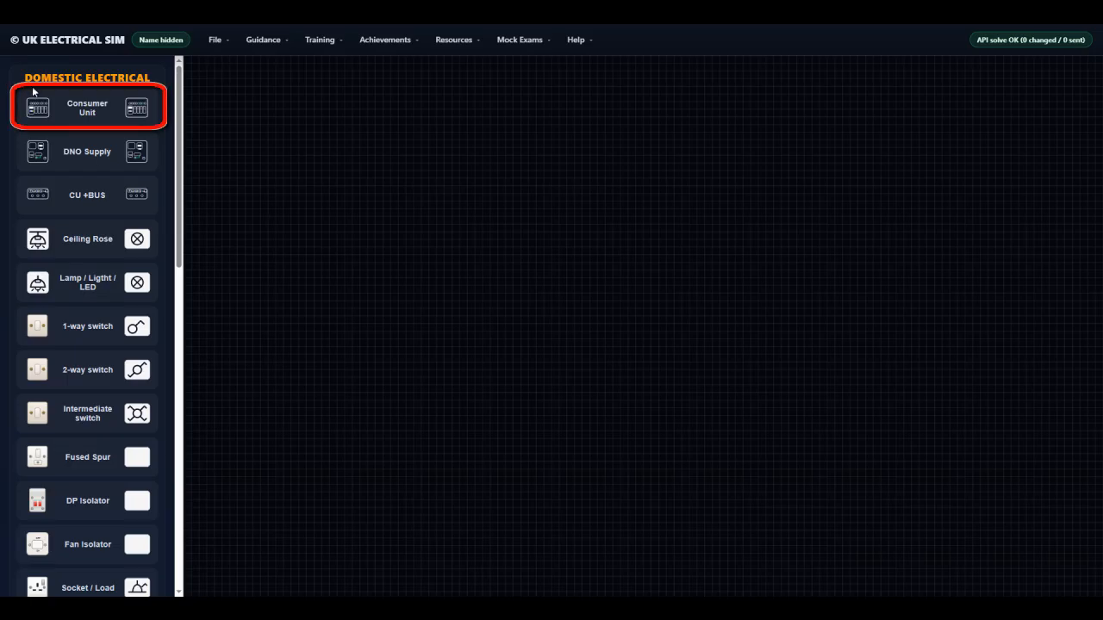
Add a consumer unit with its supply to the workspace and place one ceiling rose with lamp below the unit's lower-right corner
click(108, 115)
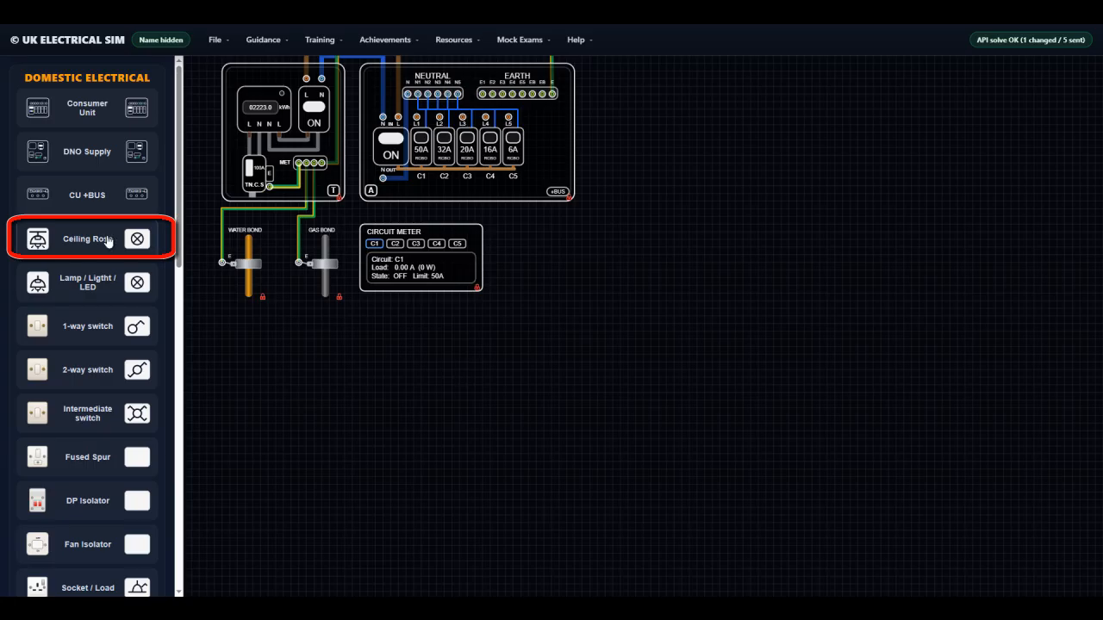
drag(95, 239, 616, 351)
click(615, 349)
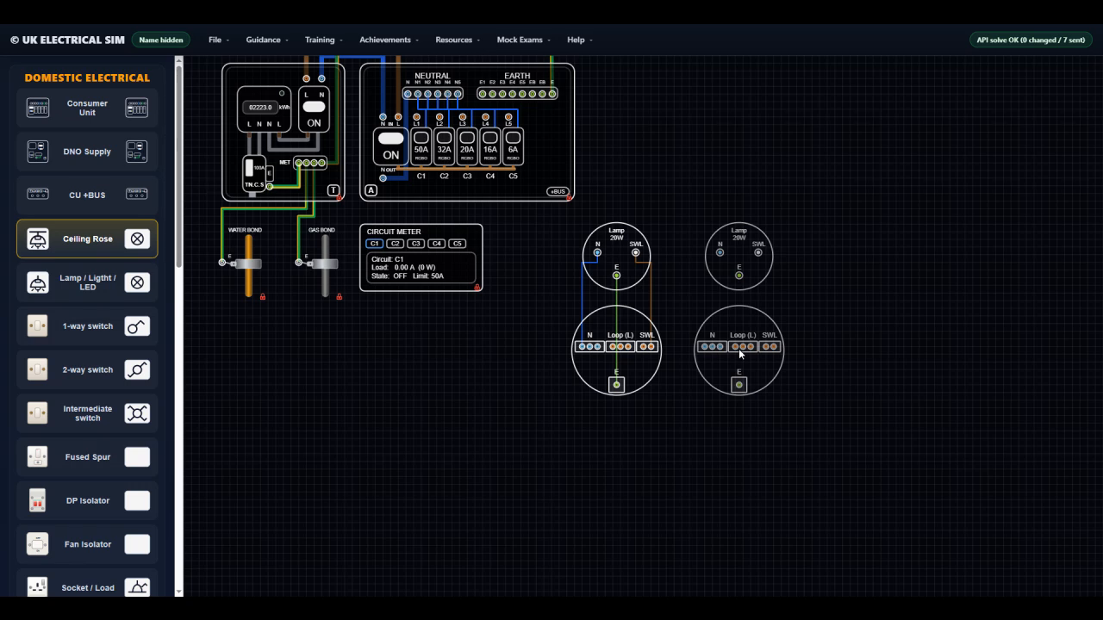
key(Escape)
click(84, 246)
Place three 1-way switches on the workspace, below and to the right of the ceiling rose
click(94, 335)
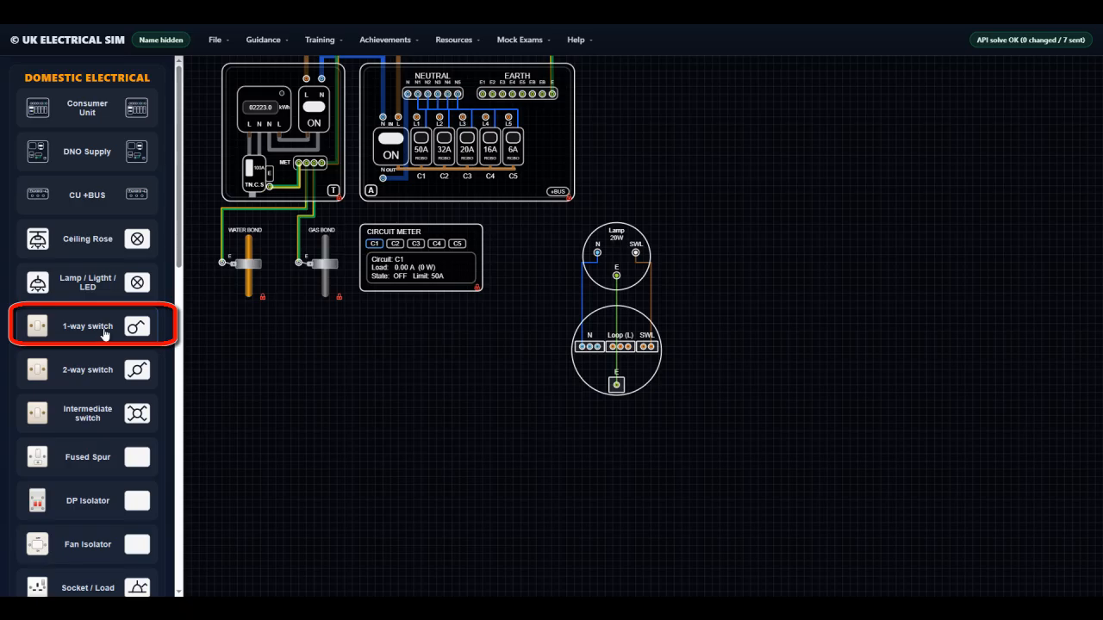
drag(97, 333, 563, 491)
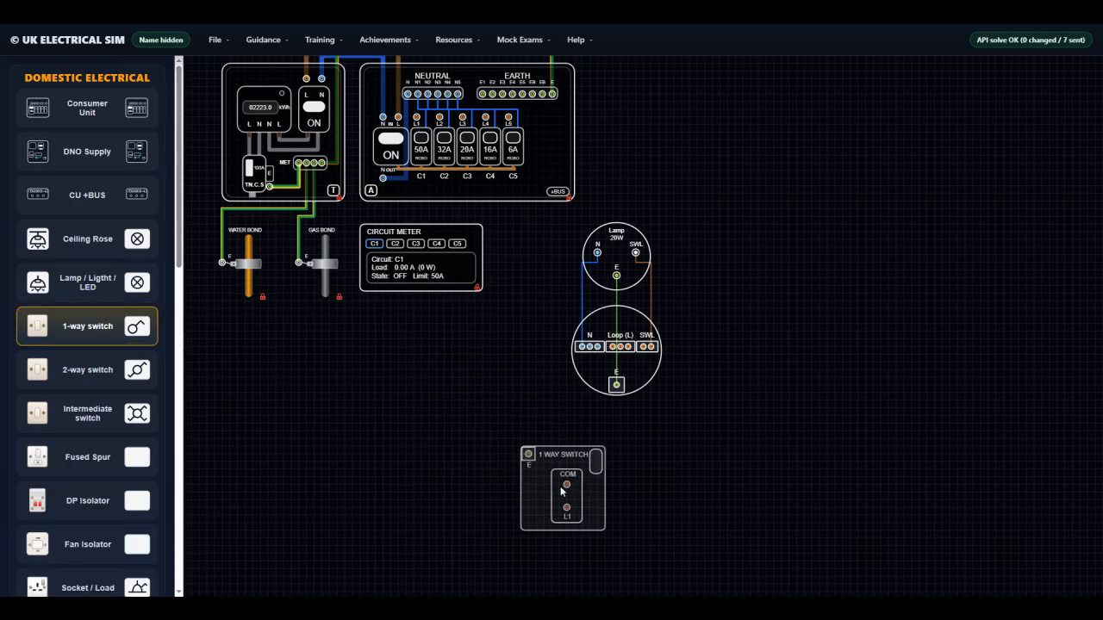
click(578, 491)
click(738, 485)
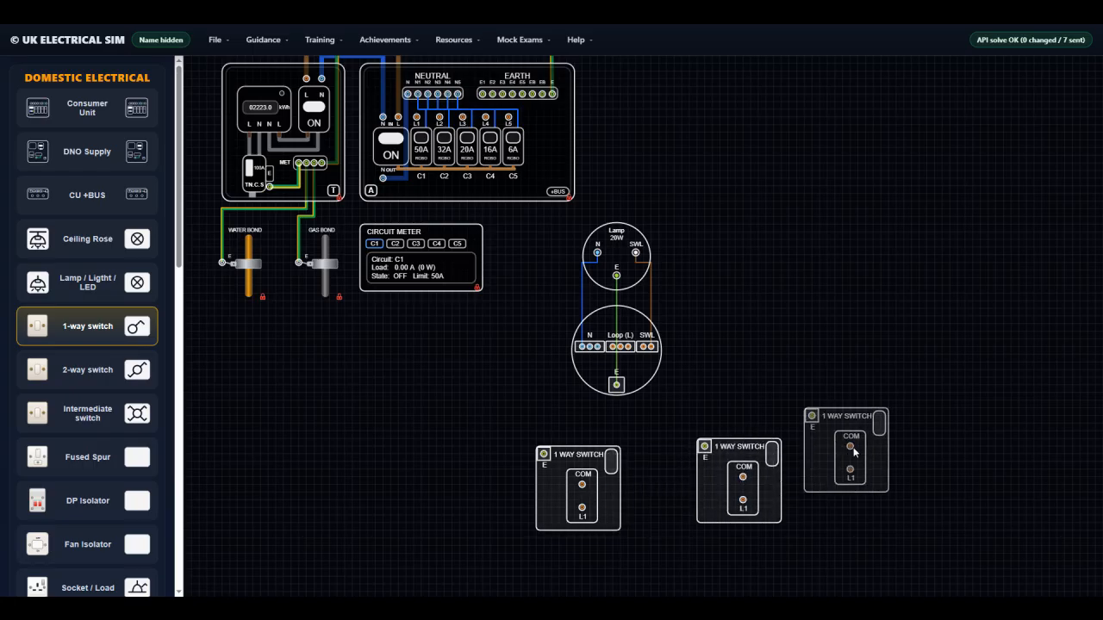
click(897, 423)
key(Escape)
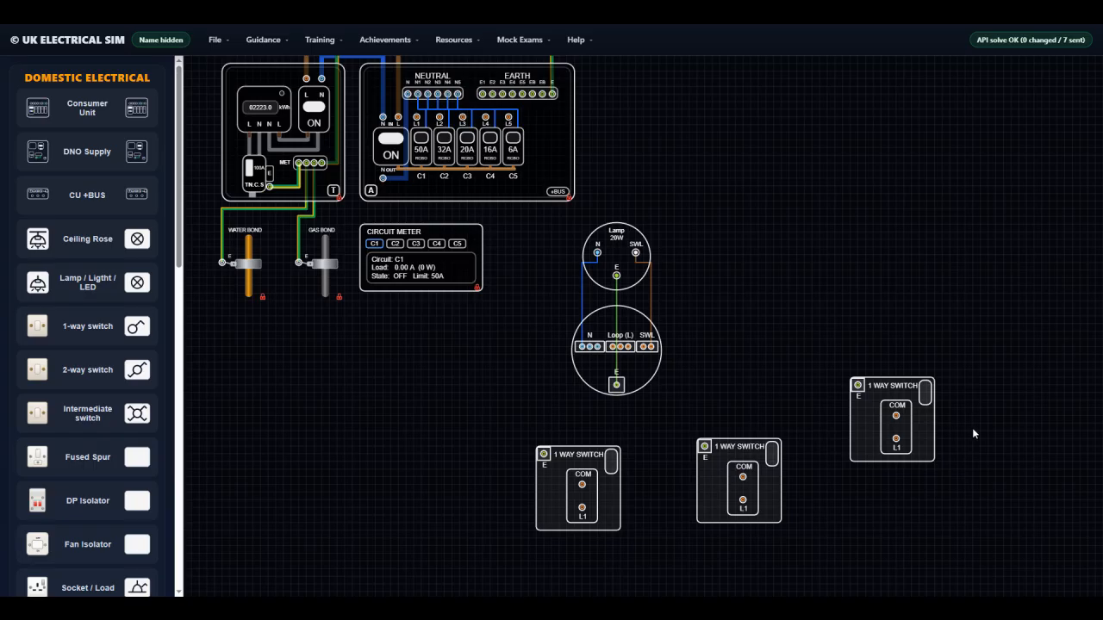
Delete the two rightmost 1-way switches, keeping only the one below the ceiling rose
click(924, 446)
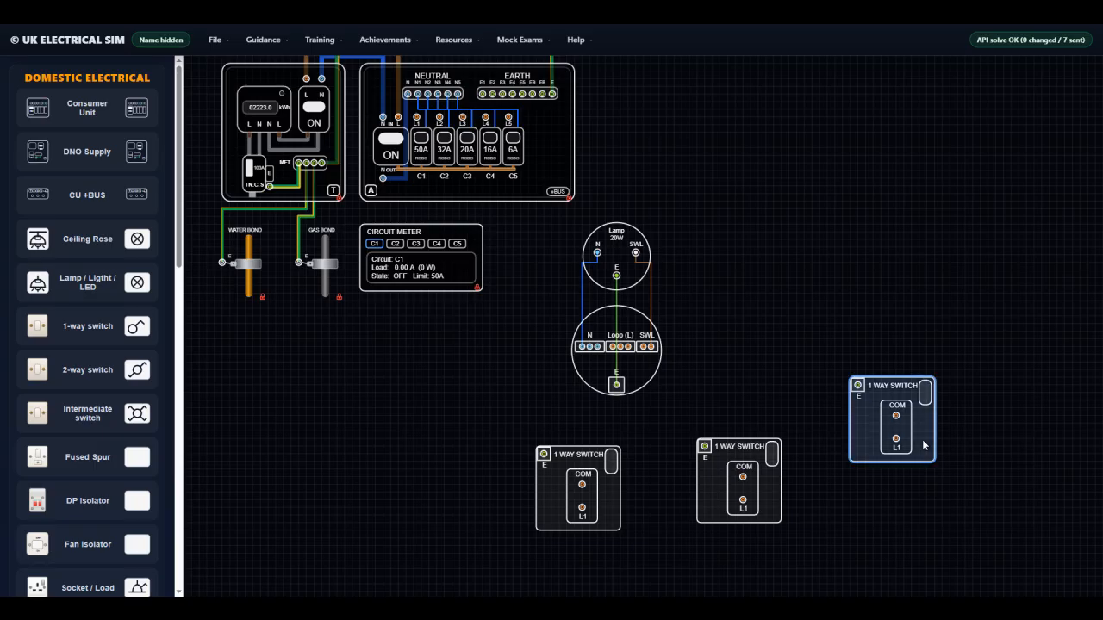
key(Delete)
click(778, 493)
key(Delete)
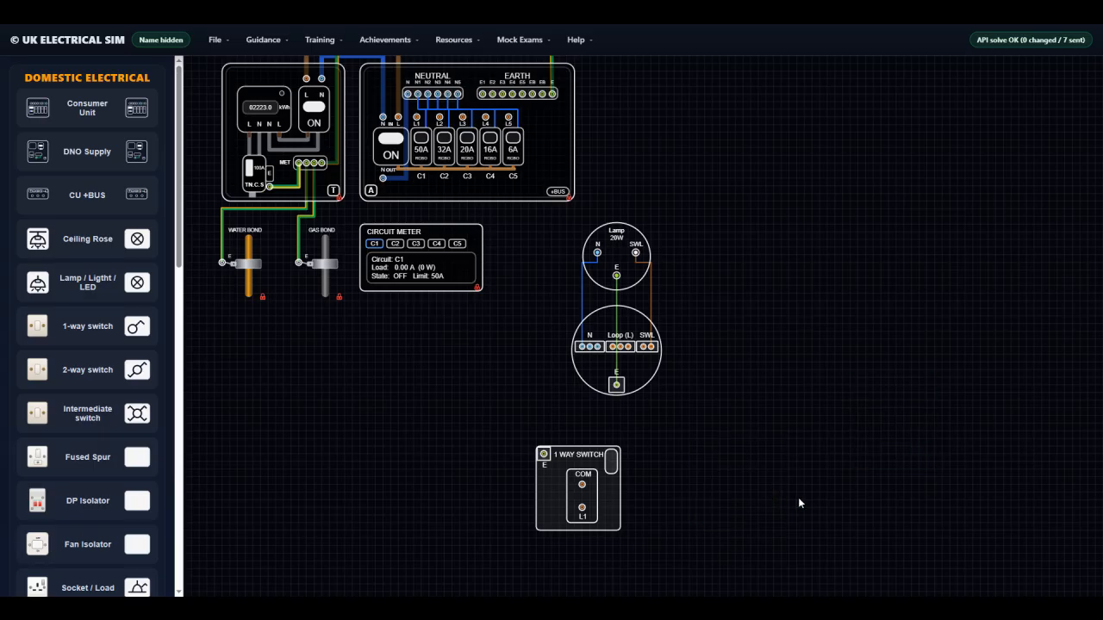
Move the remaining 1-way switch directly beneath the ceiling rose and deselect it
click(612, 506)
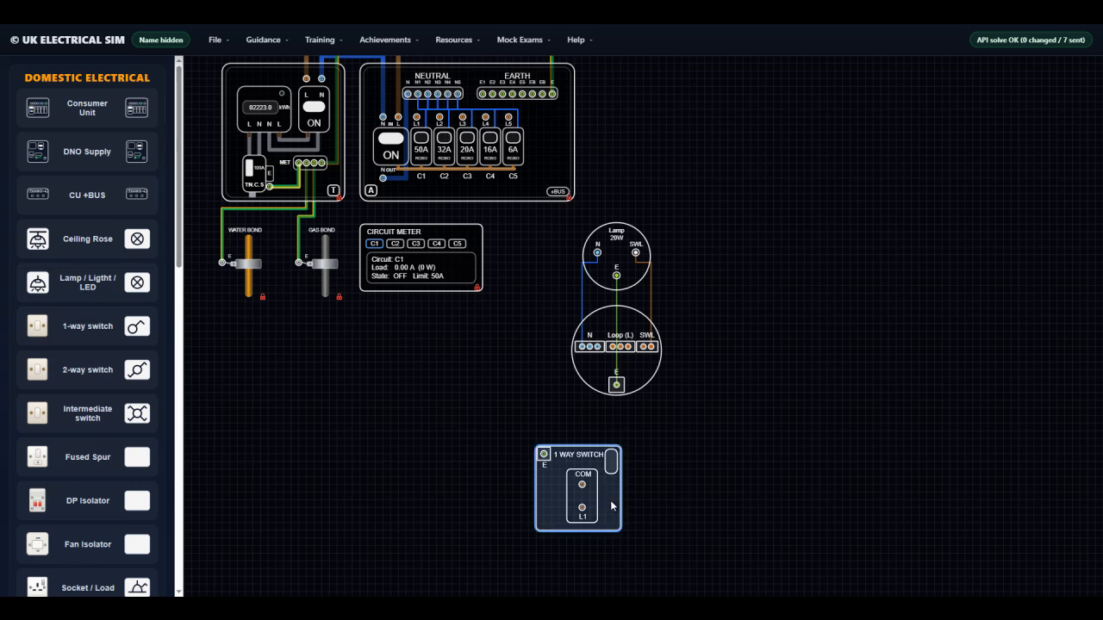
drag(612, 506, 657, 485)
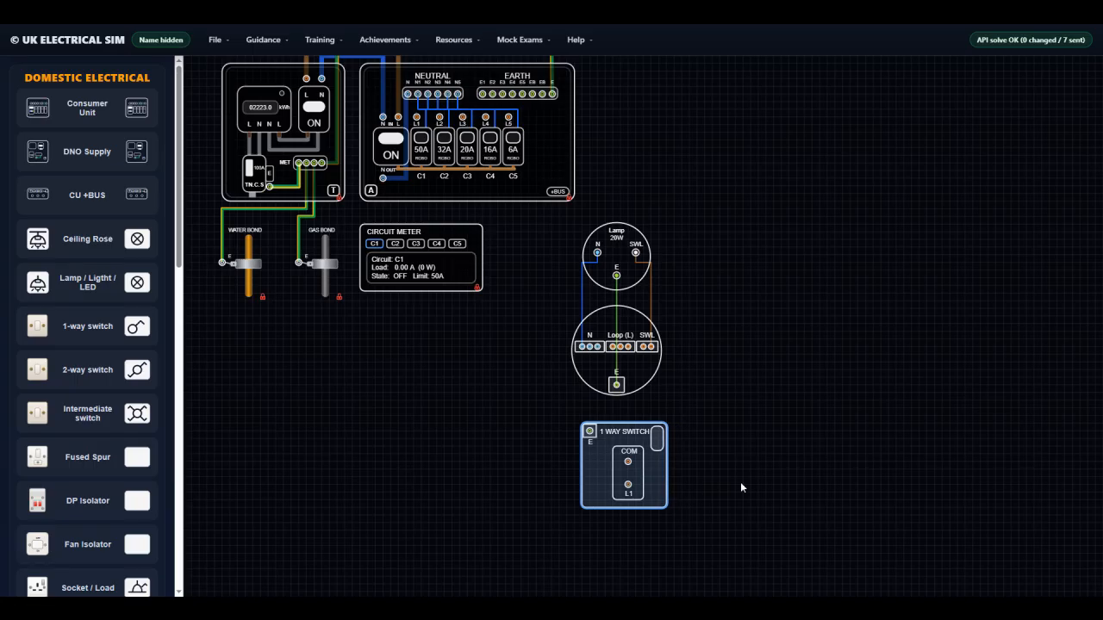
click(769, 474)
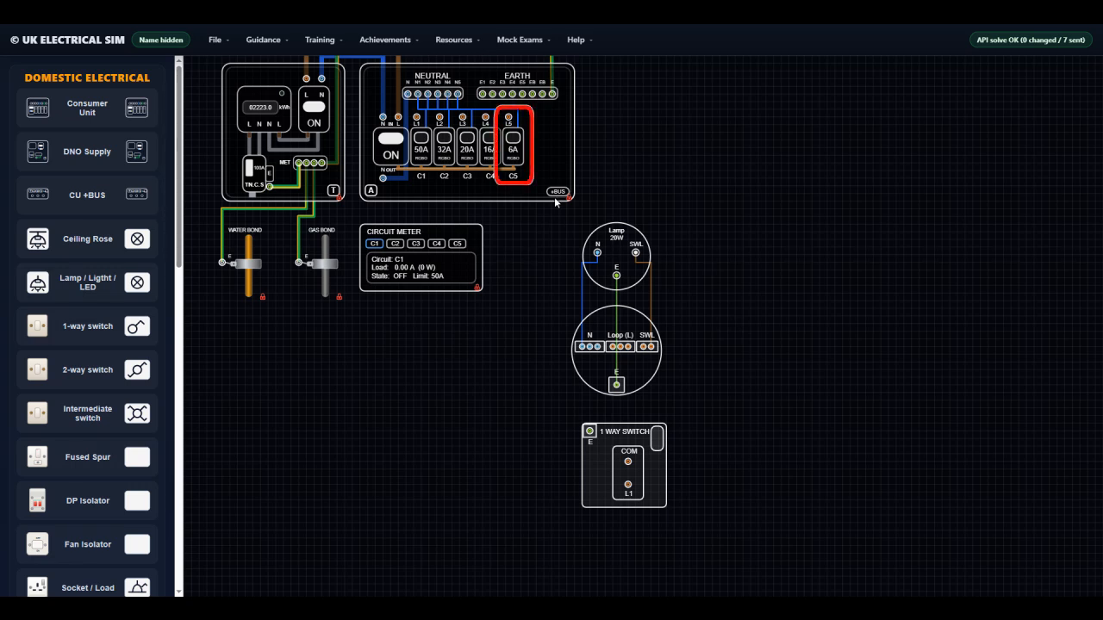
Wire the line conductor from L5 at the 6A breaker to the first Loop (L) terminal of the ceiling rose
click(509, 119)
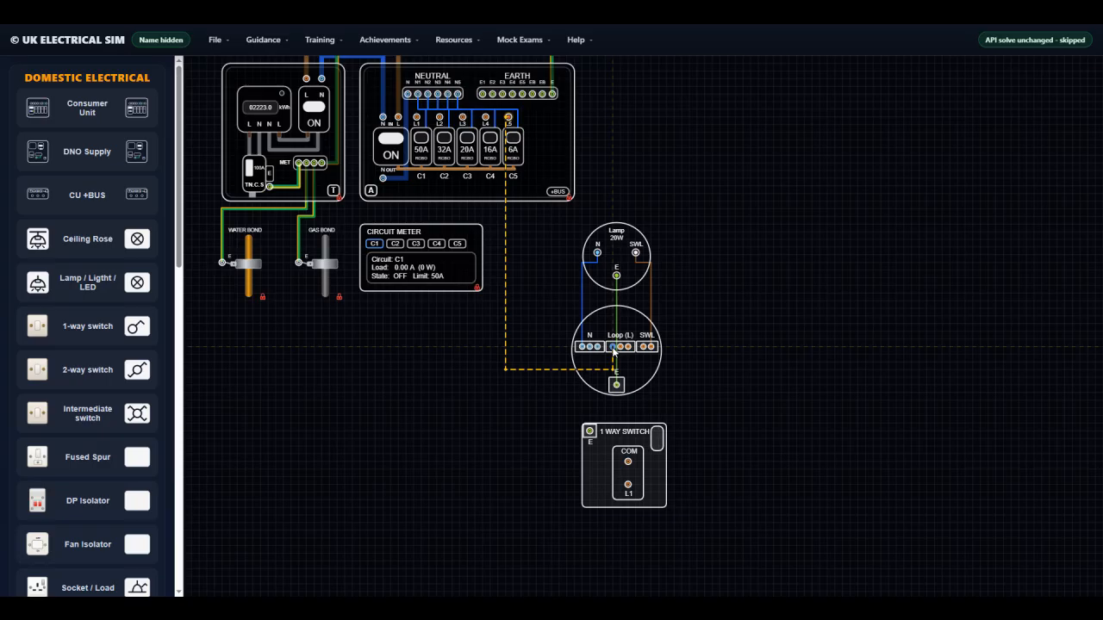
click(613, 349)
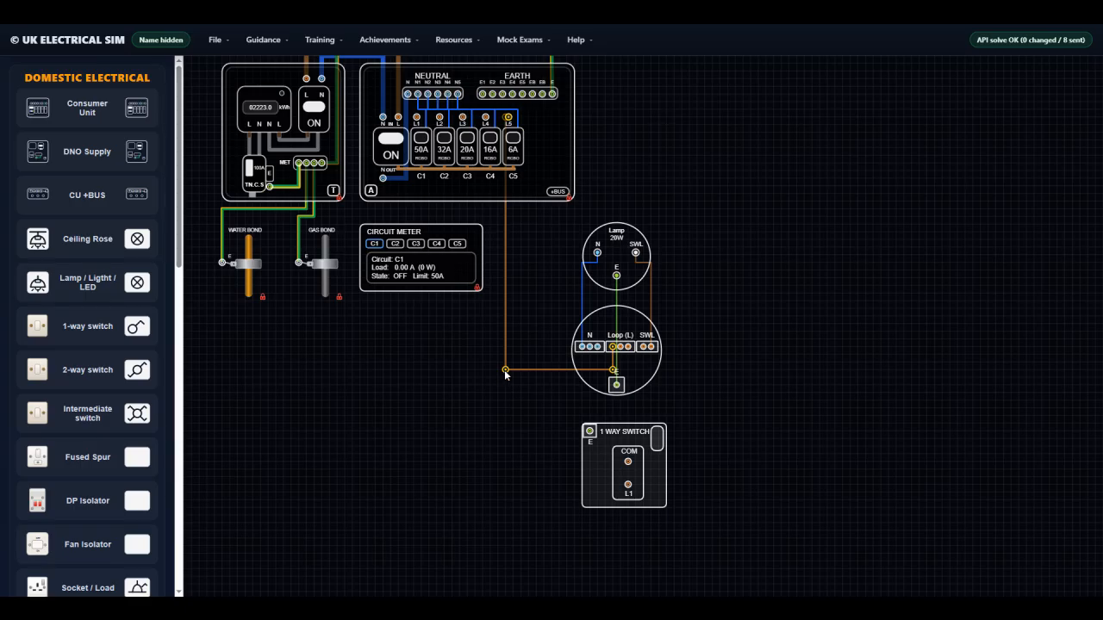
mouse_move(504, 373)
mouse_down()
mouse_move(483, 377)
mouse_move(504, 375)
mouse_up()
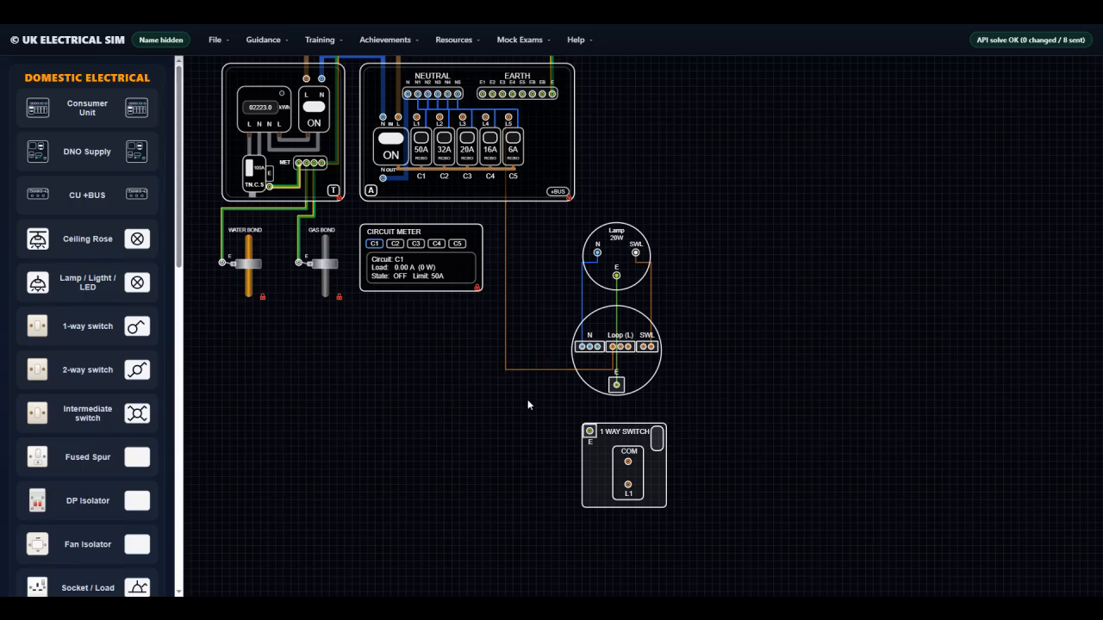
Wire neutral N5 to the middle N terminal of the ceiling rose and earth E5 to its E terminal
click(457, 94)
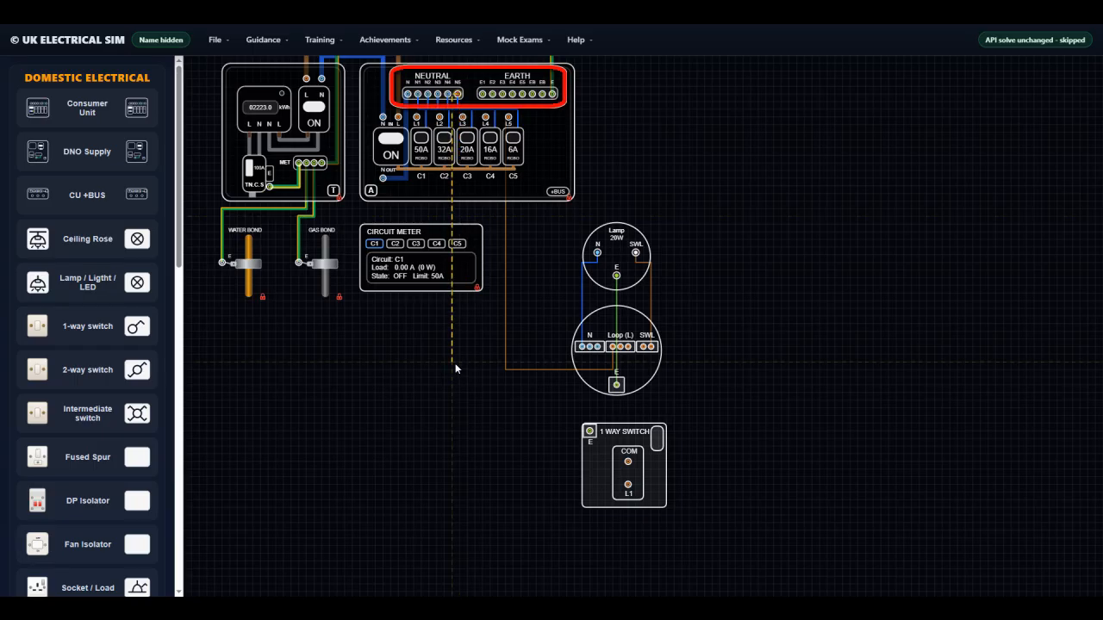
click(589, 346)
click(522, 93)
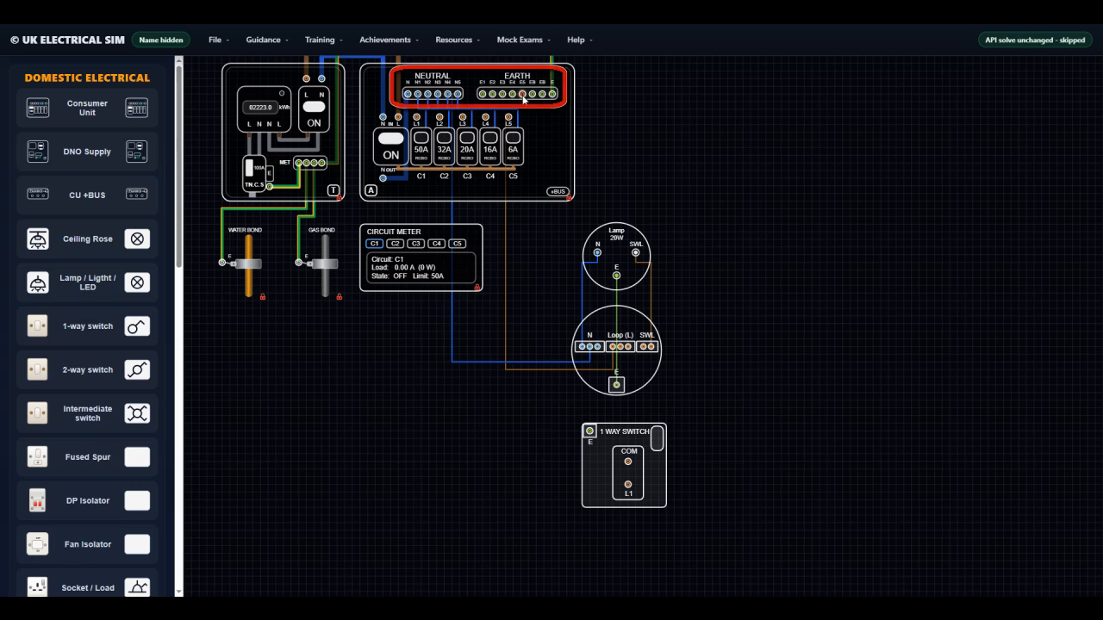
click(616, 384)
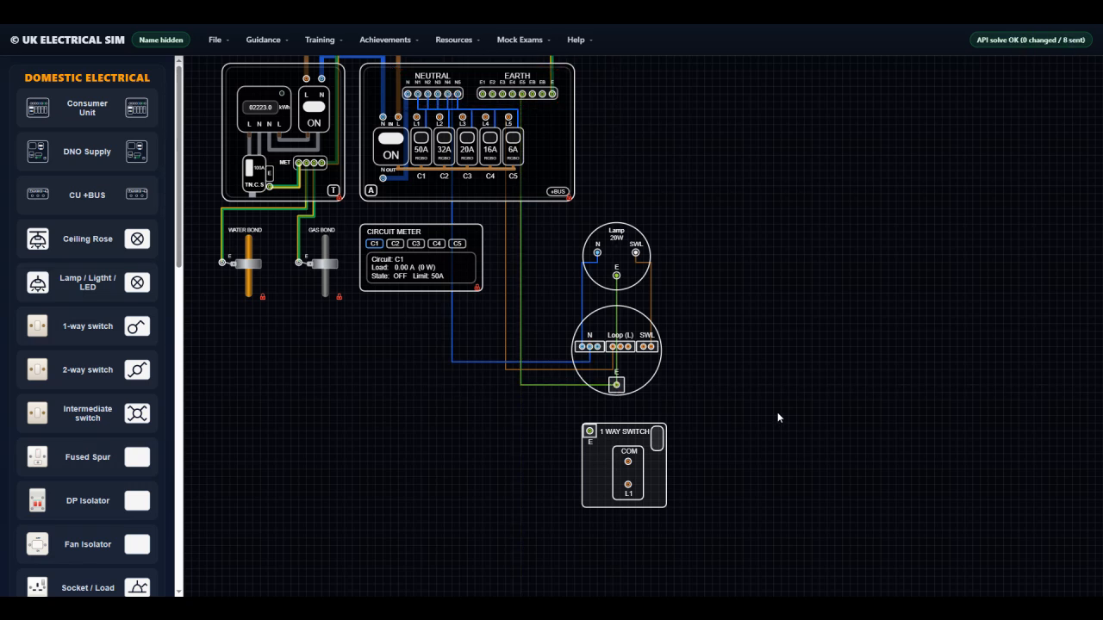
Wire the 1-way switch to the ceiling rose: COM to the third Loop (L) terminal, L1 to SWL, and E to E
click(628, 462)
click(628, 347)
click(629, 485)
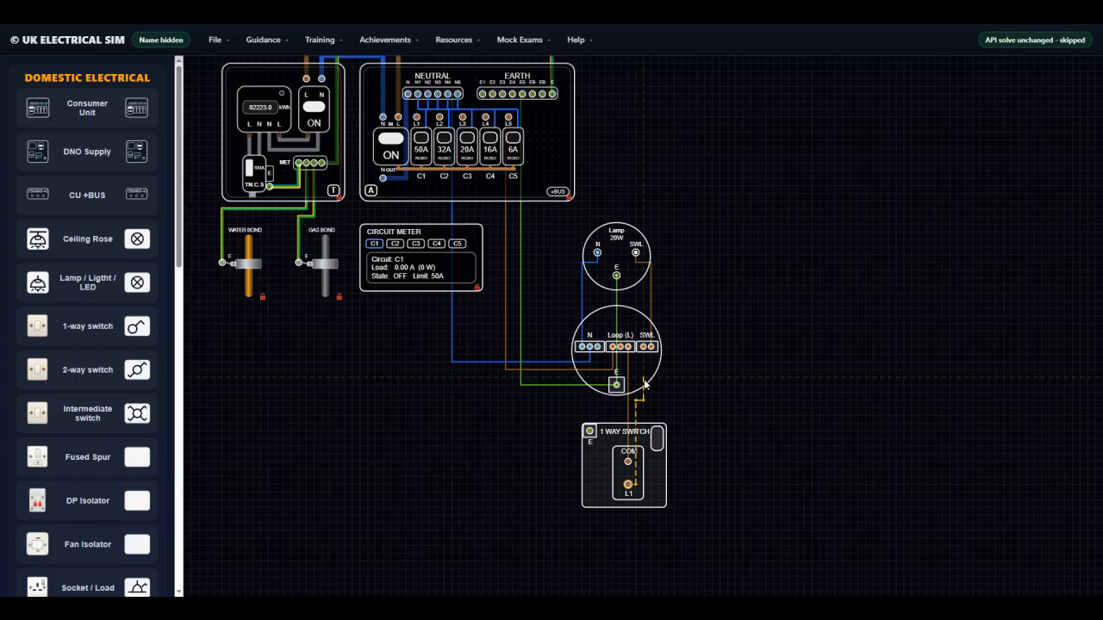
click(648, 347)
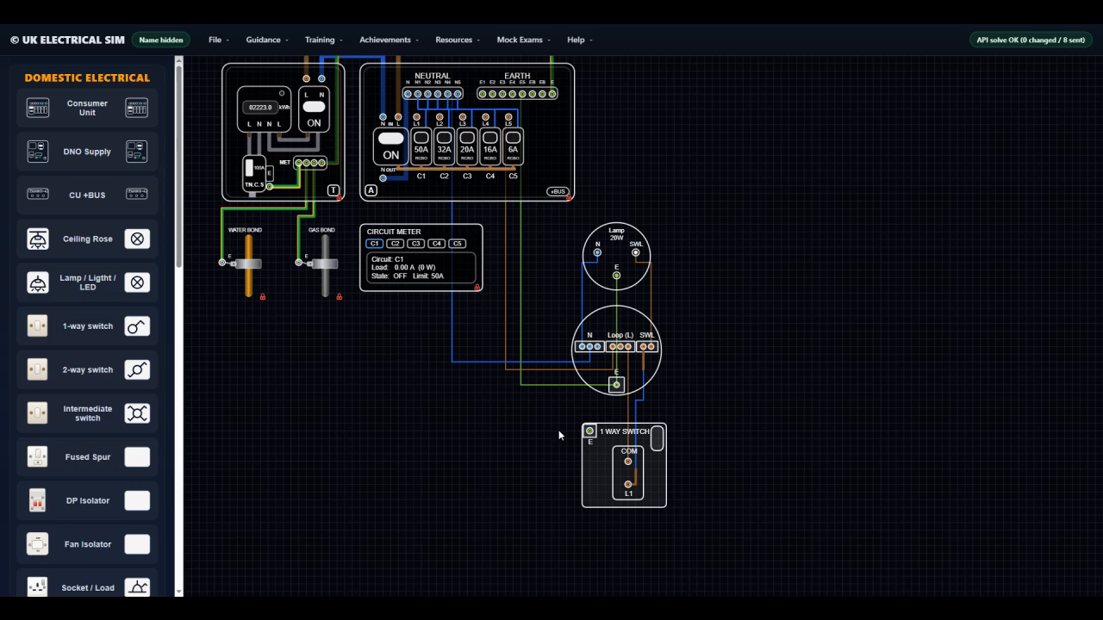
drag(589, 431, 616, 385)
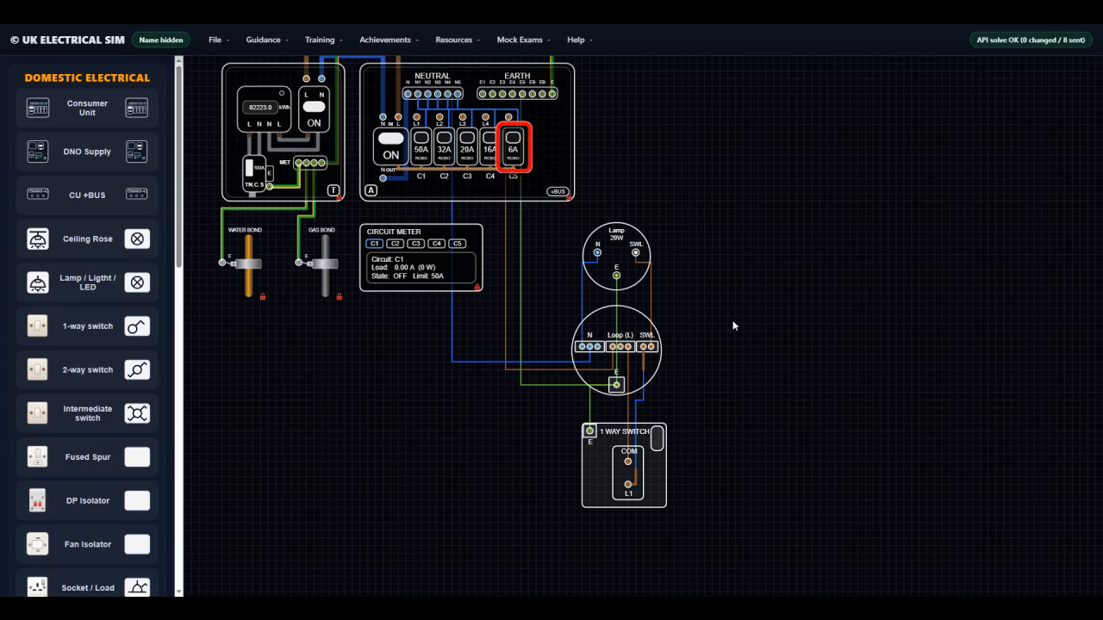
Switch on the 6A breaker C5 and toggle the 1-way switch repeatedly to test the lamp, leaving it on
click(513, 142)
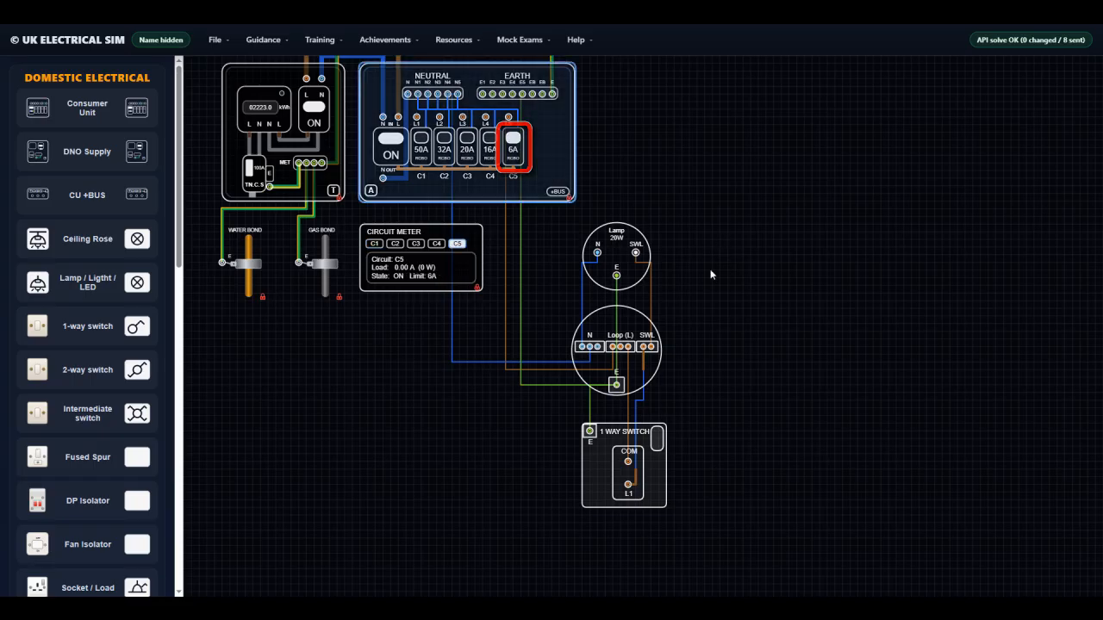
click(656, 441)
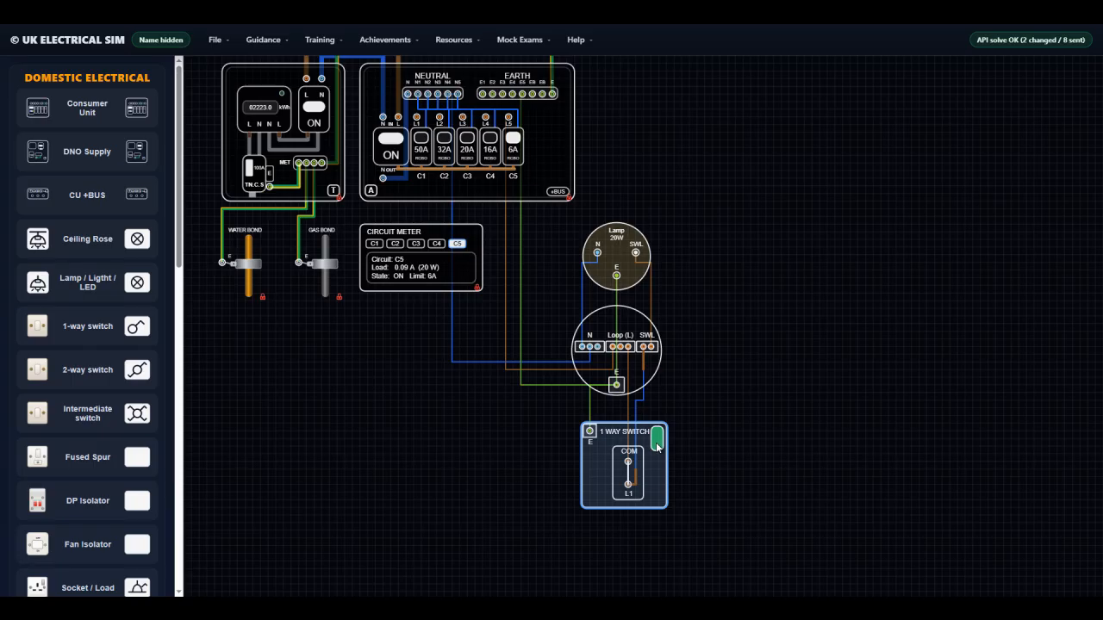
click(656, 445)
click(656, 445)
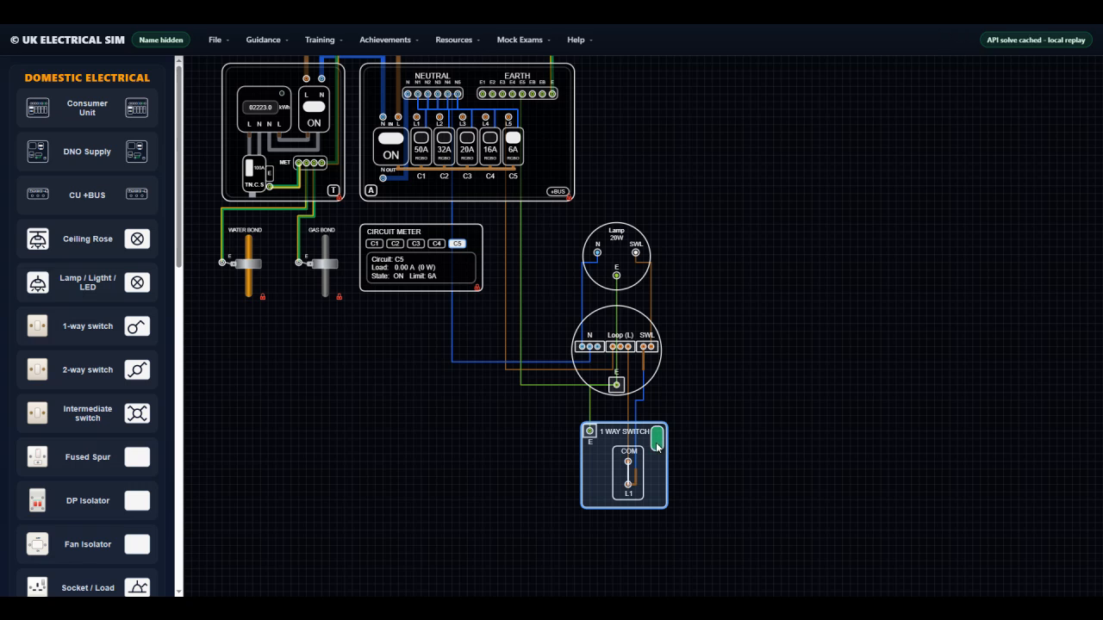
click(657, 446)
click(657, 445)
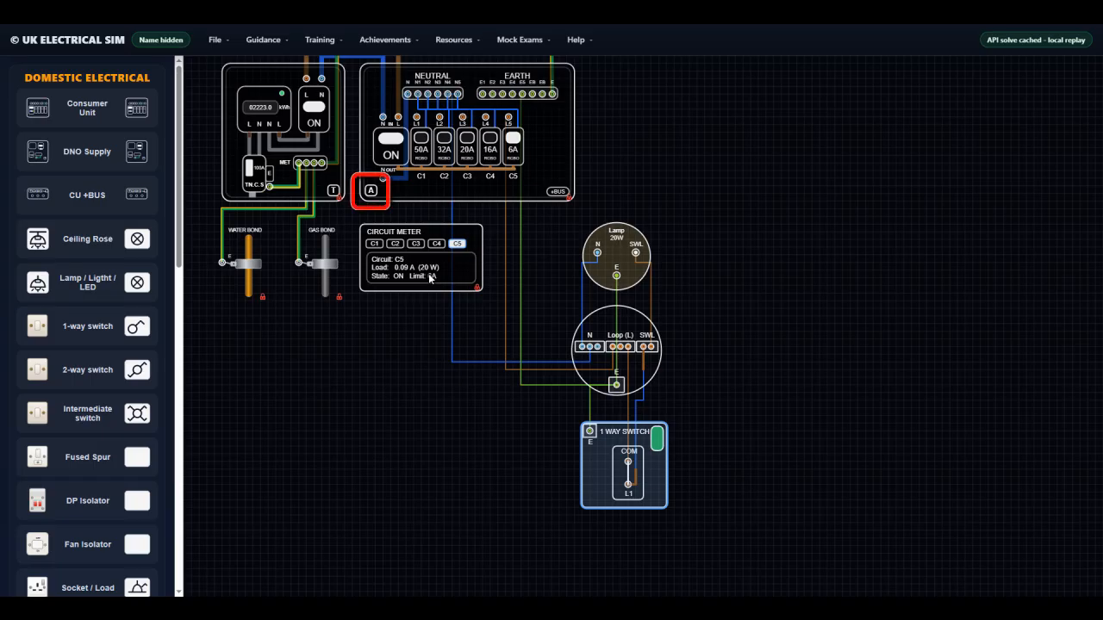
Turn on the consumer unit's current-flow animation (A) and toggle the 1-way switch to watch the live conductors, leaving it on
click(373, 192)
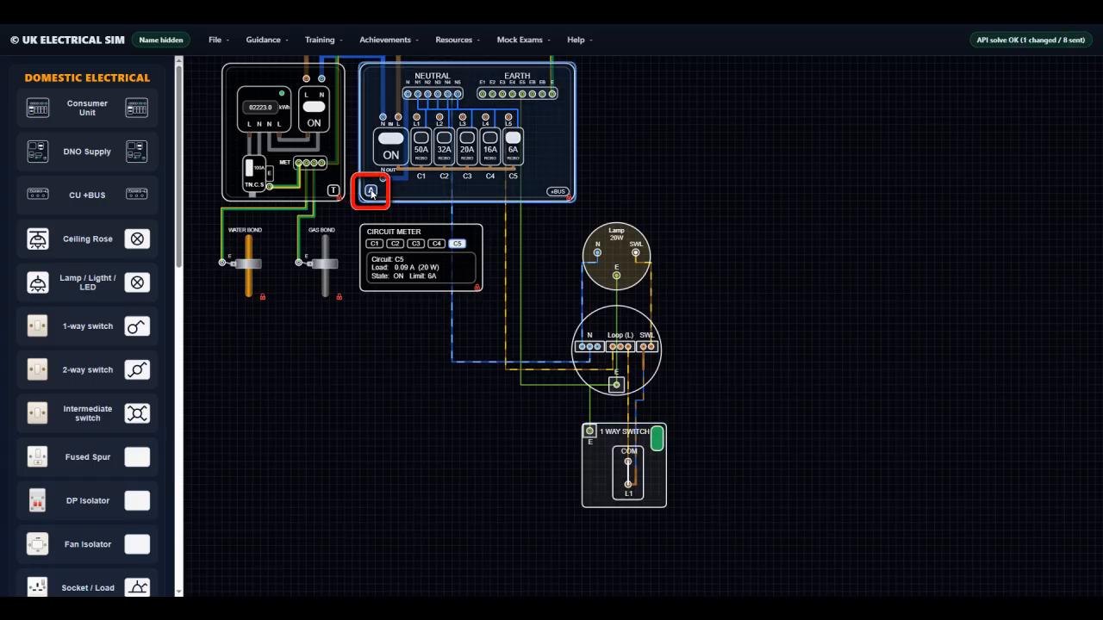
click(657, 439)
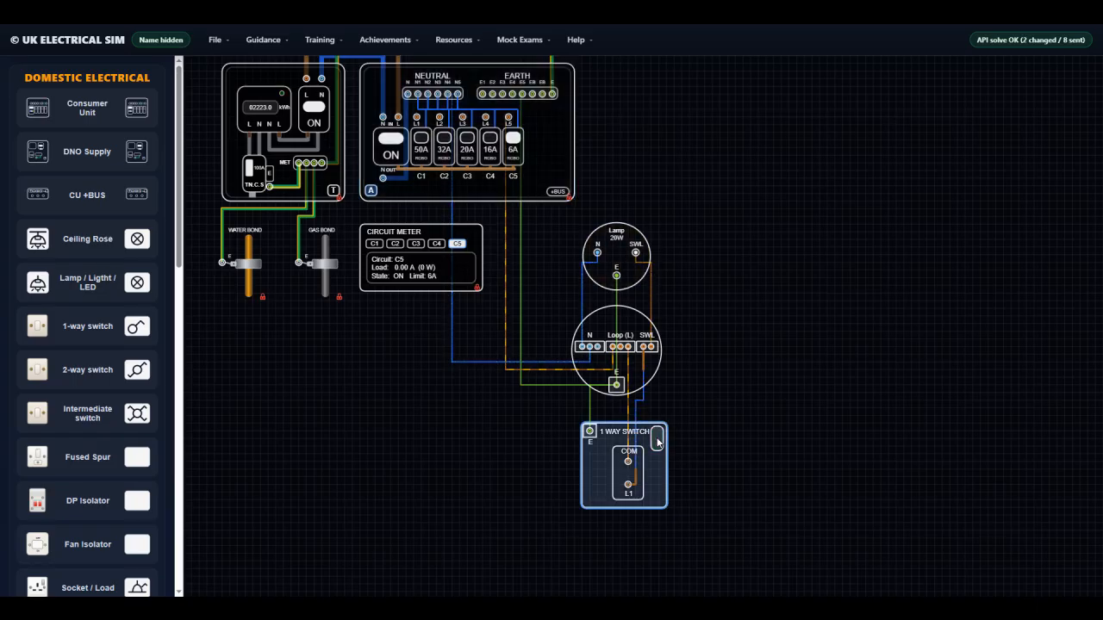
click(656, 439)
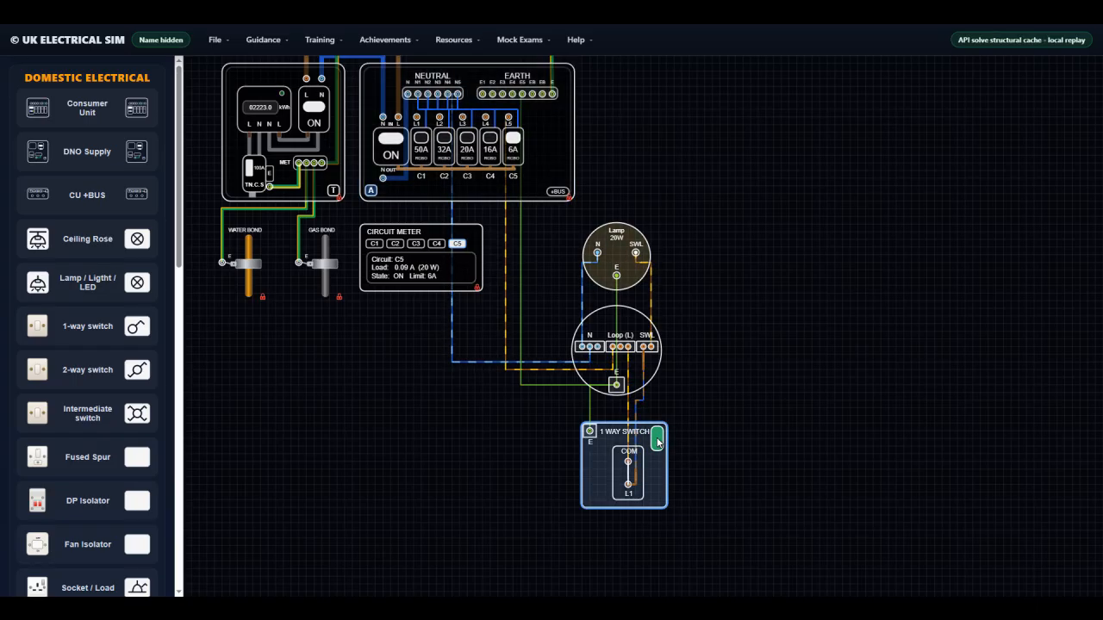
click(657, 440)
click(656, 439)
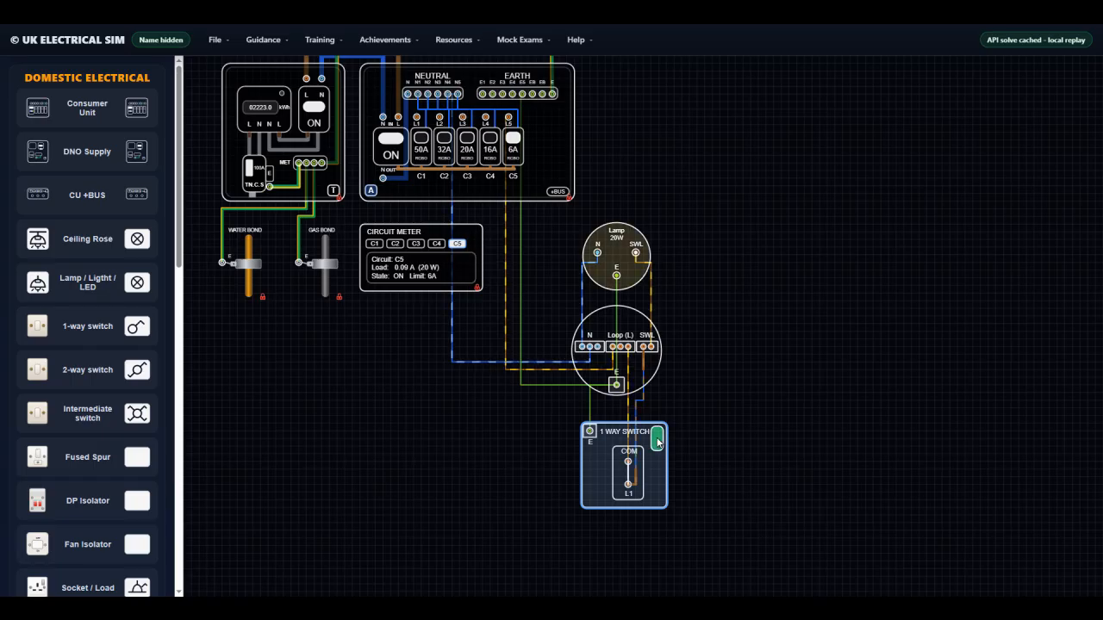
click(656, 440)
click(656, 440)
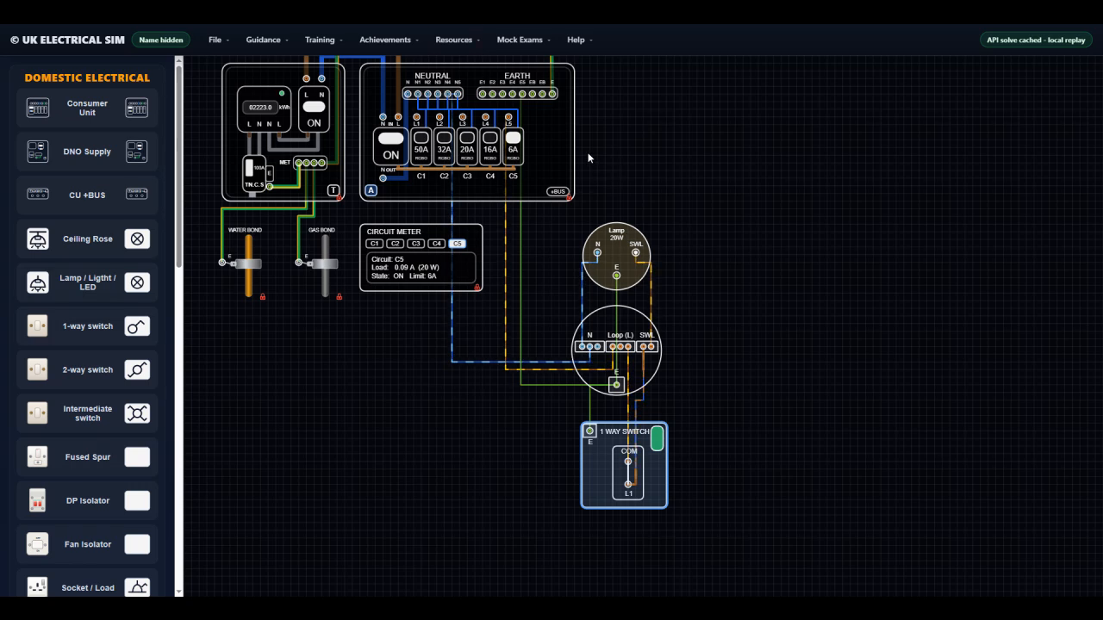
Open the Cable Report to view the predicted cable runs for the lighting circuit
click(460, 43)
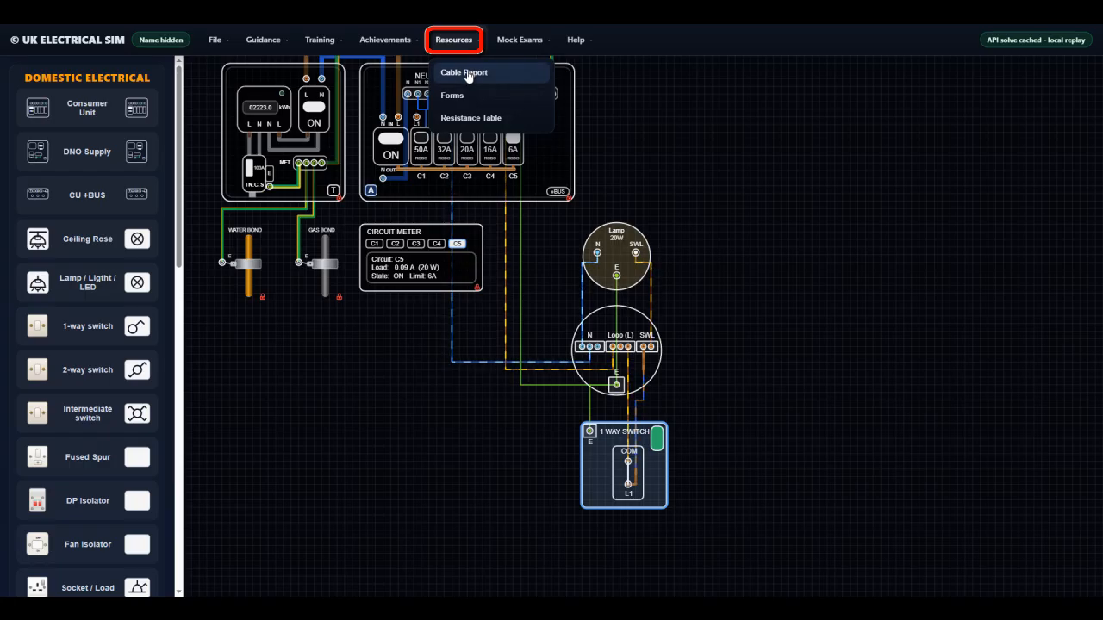
click(468, 76)
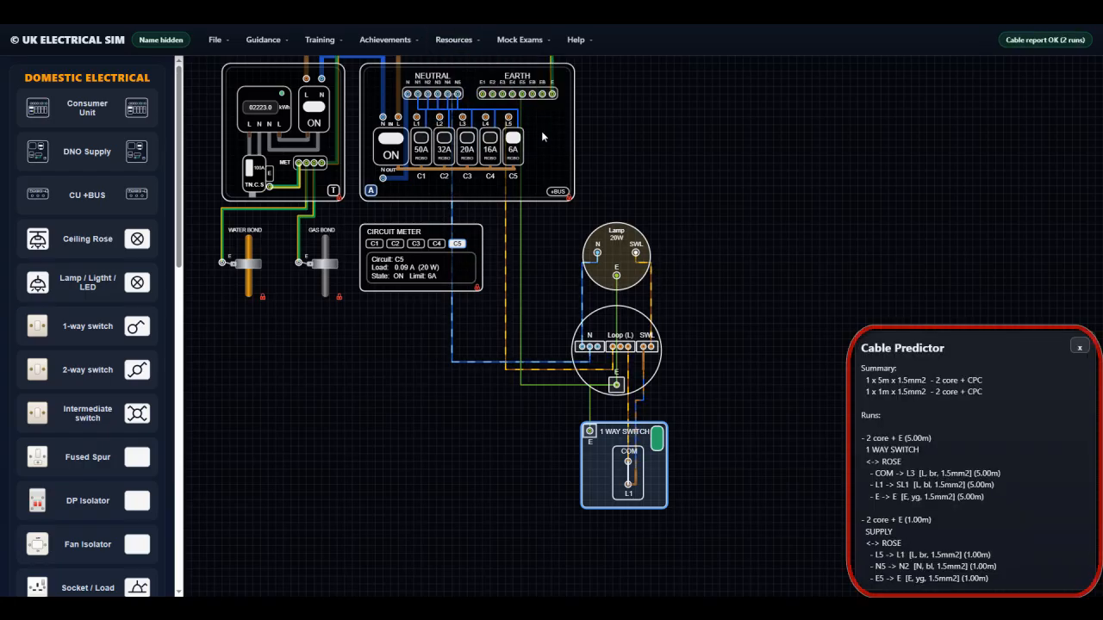